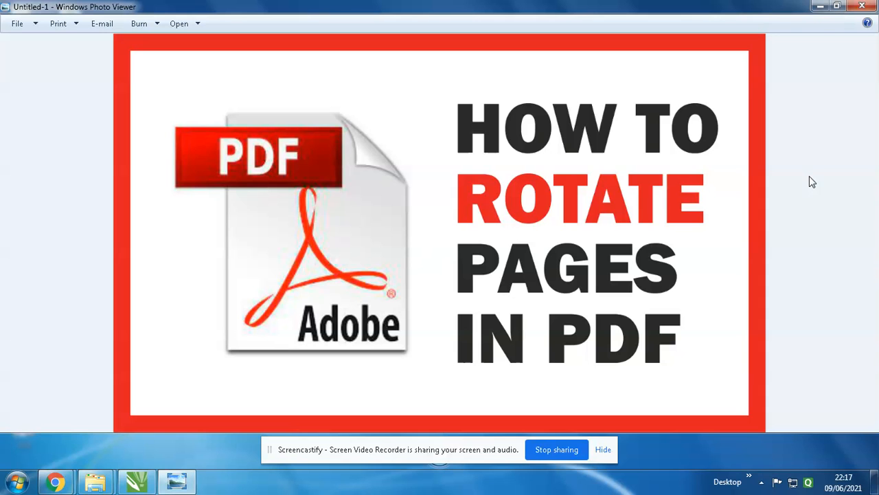
Centre the word PORTRAIT within its page rectangle in the CorelDRAW layout.
left_click(138, 481)
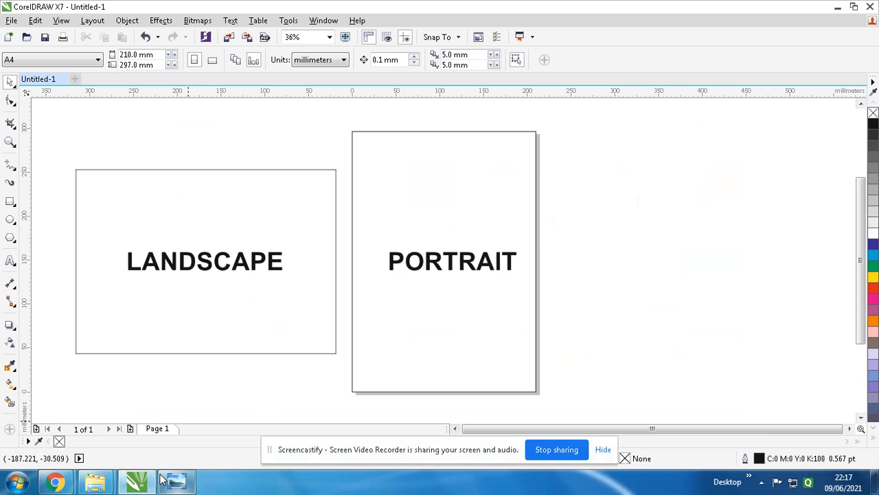
scroll(557, 264, "up", 1)
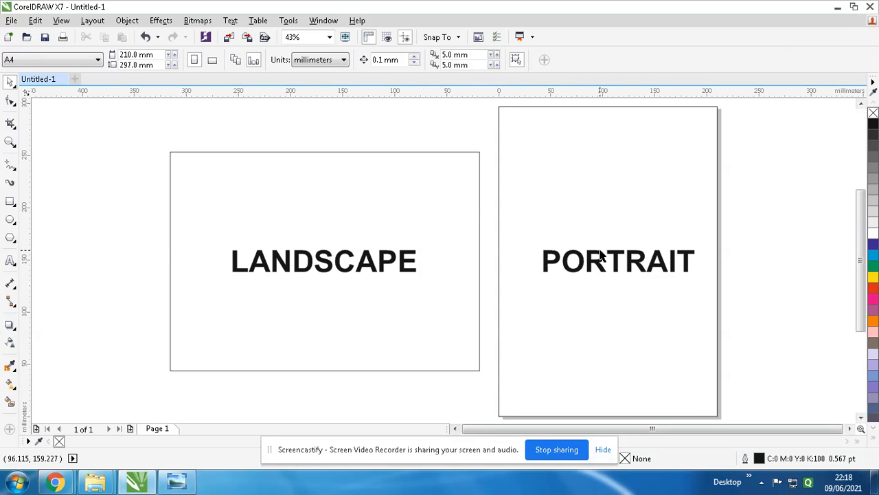
scroll(558, 264, "down", 2)
left_click(433, 275)
left_click_drag(432, 245, 534, 232)
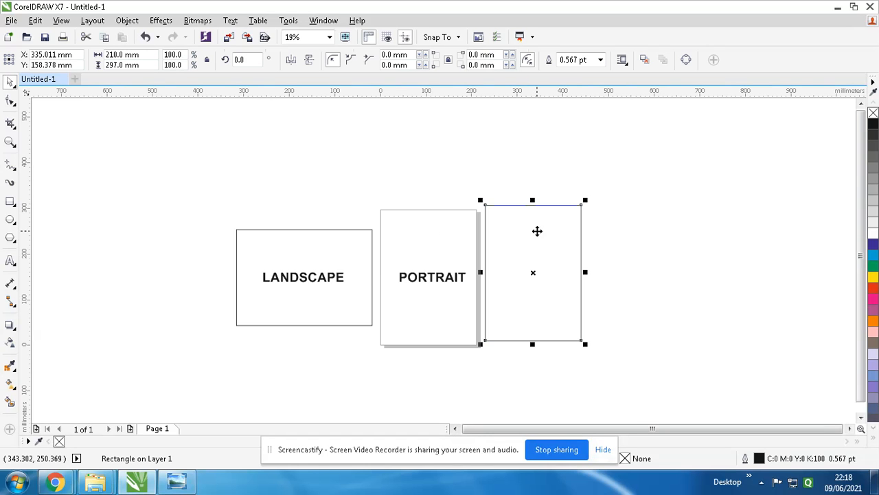
scroll(430, 268, "up", 2)
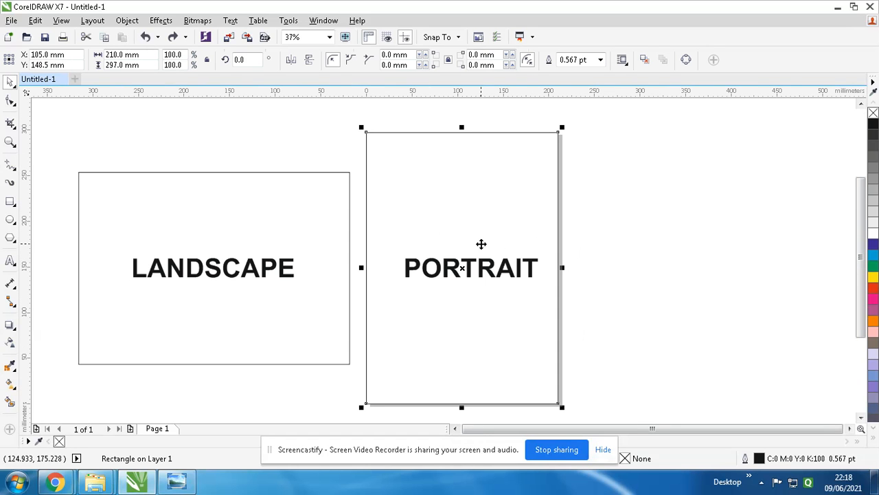
left_click(478, 268, "shift")
key("c")
left_click(618, 211)
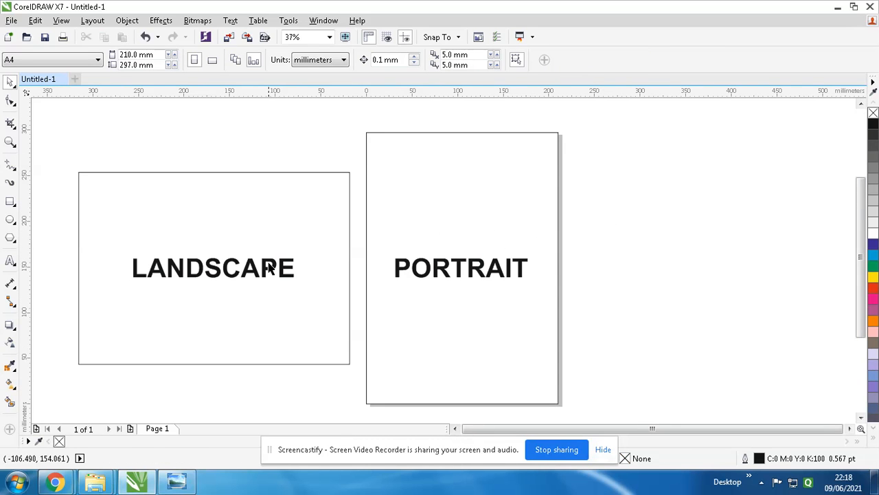
Centre the word LANDSCAPE within its rectangle, then switch to the PDF folder window.
left_click(249, 225)
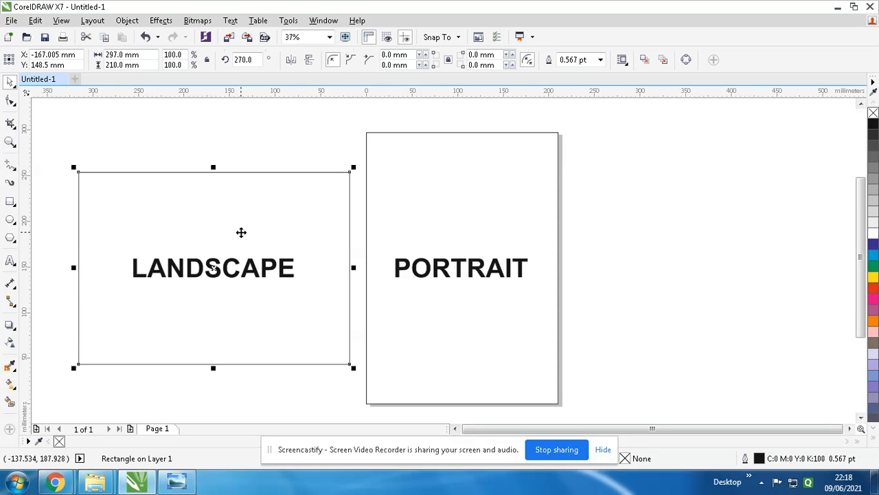
left_click(239, 266)
left_click(266, 252, "shift")
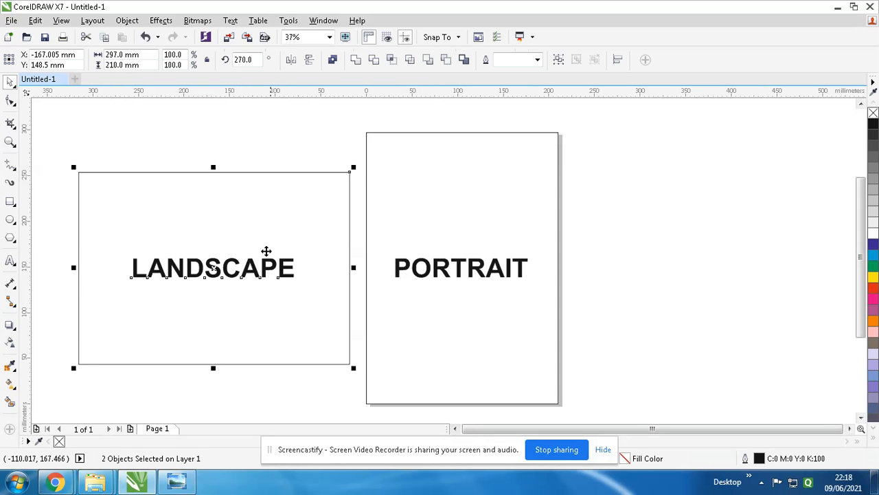
scroll(265, 252, "down", 1)
scroll(474, 261, "up", 1)
scroll(443, 265, "up", 1)
key("c")
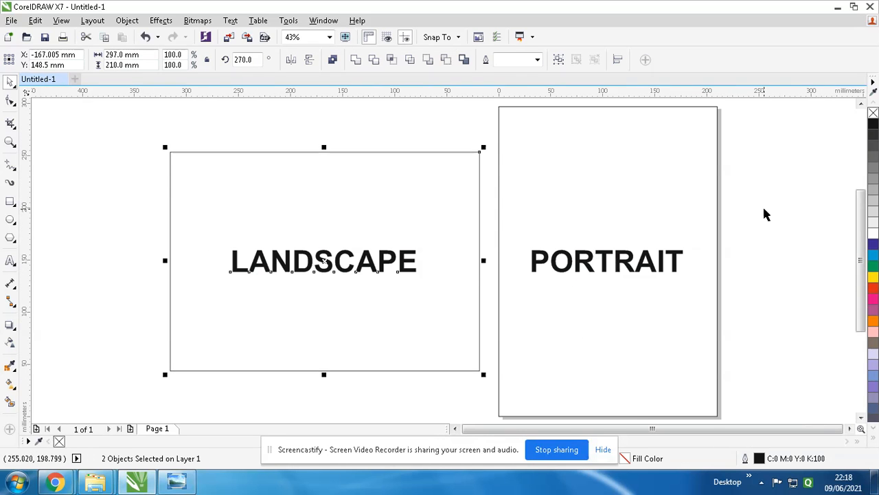
left_click(762, 205)
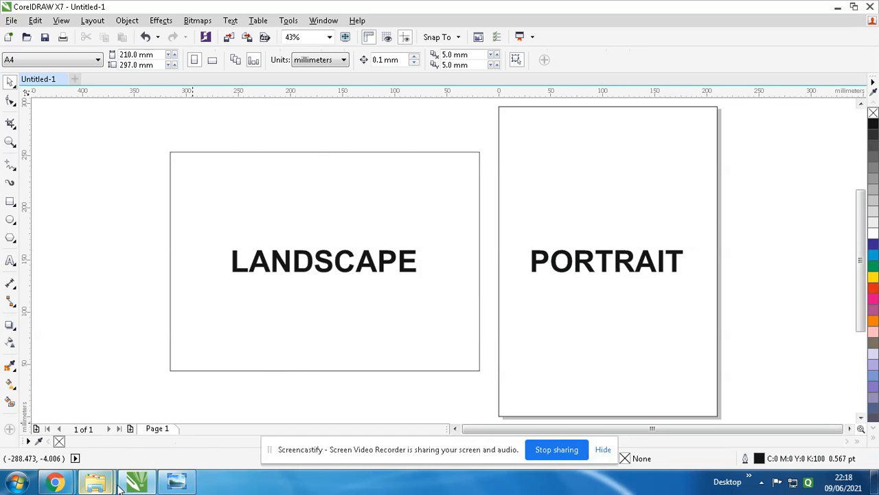
left_click(96, 481)
left_click(83, 417)
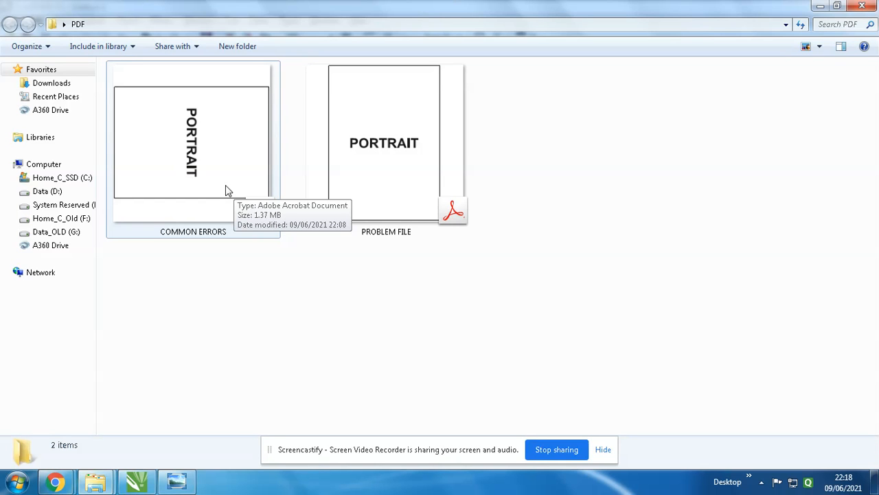
Open COMMON ERRORS.pdf from the PDF folder in Acrobat.
double_click(228, 190)
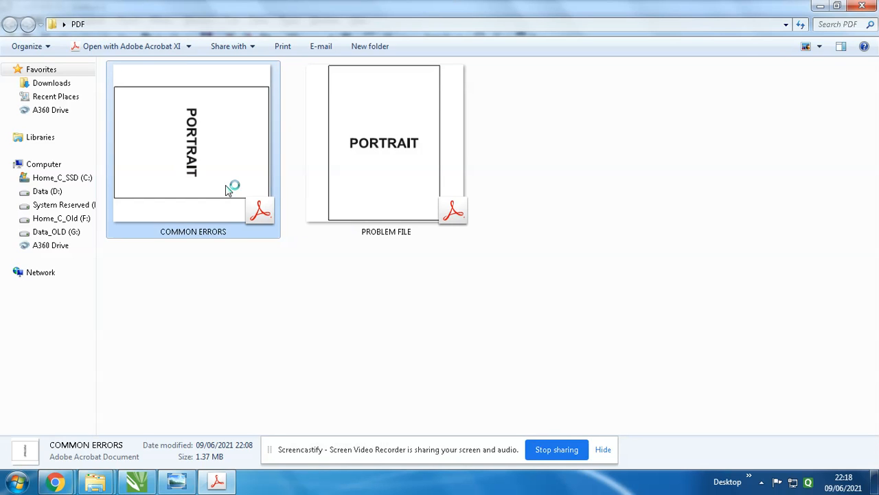
left_click(866, 20)
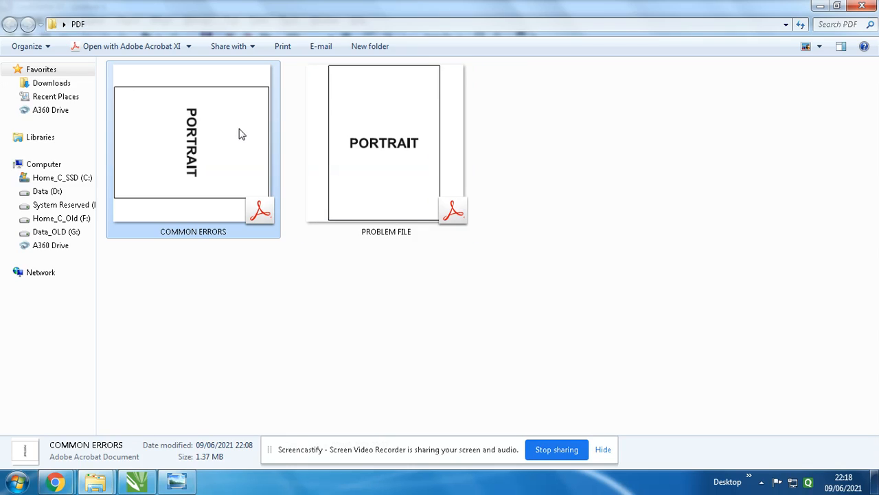
double_click(244, 129)
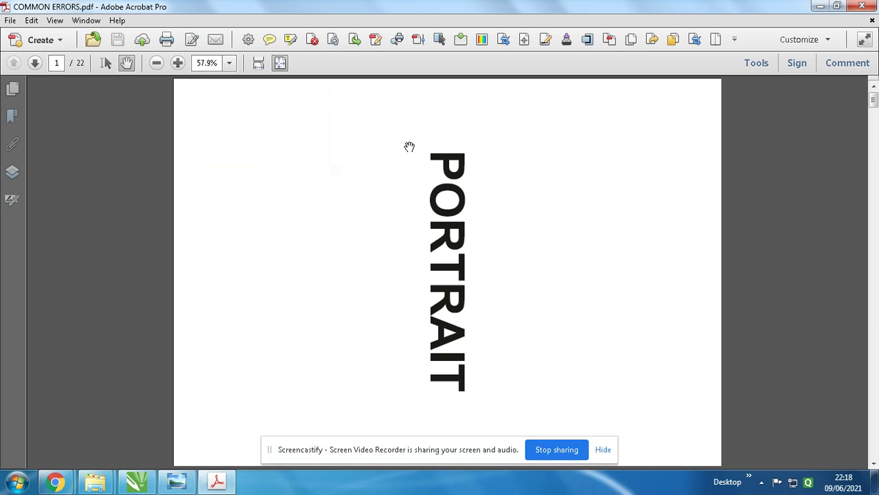
Show the Page Thumbnails pane so all 22 sideways pages appear beside the document.
right_click(8, 240)
left_click(10, 221)
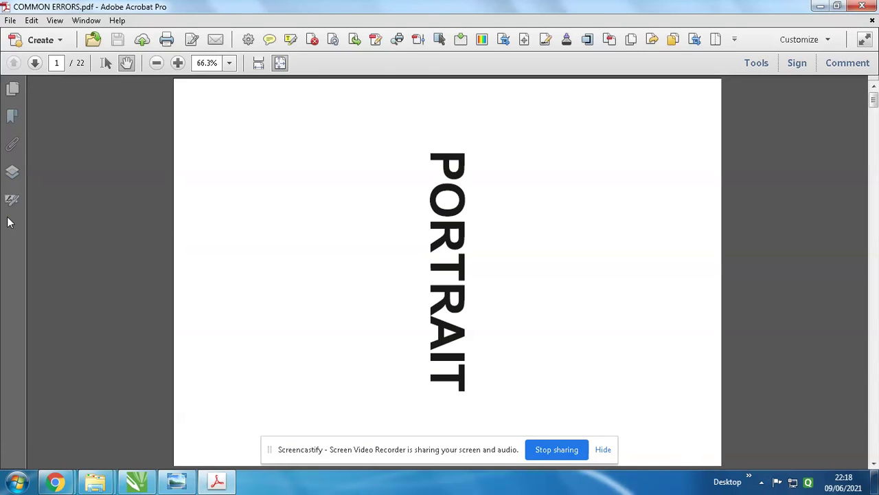
left_click(13, 89)
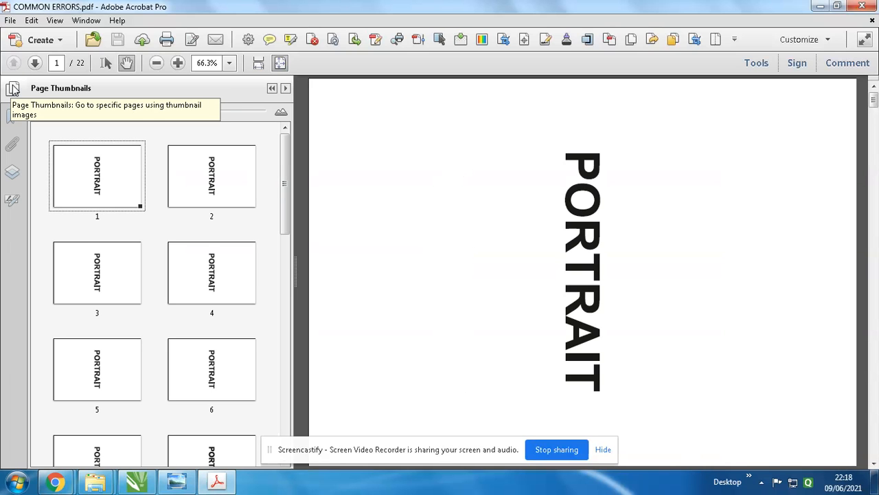
left_click(272, 88)
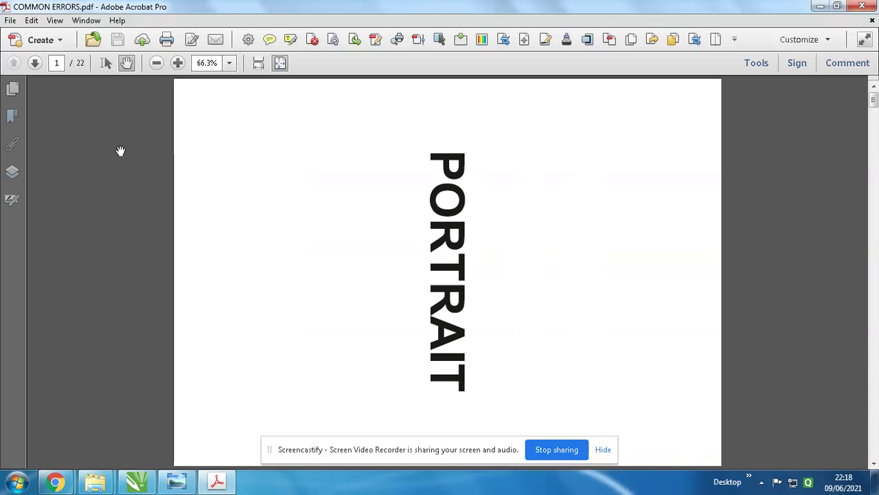
right_click(10, 242)
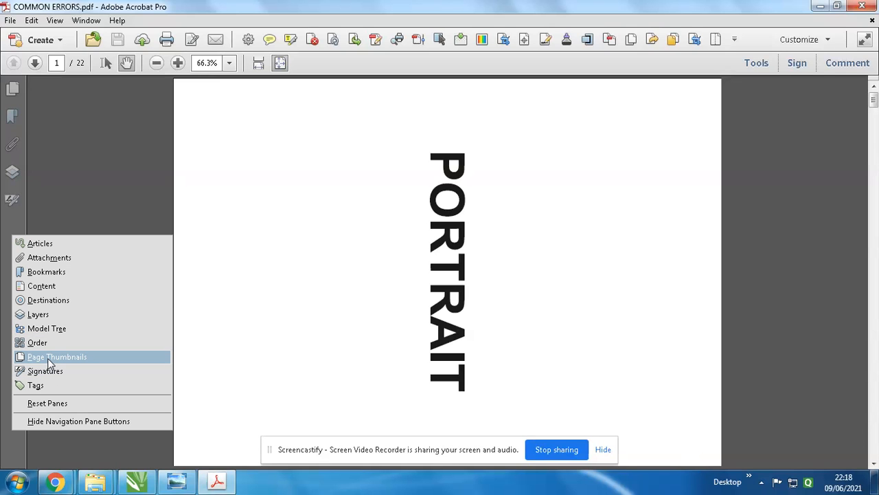
left_click(41, 110)
left_click(13, 89)
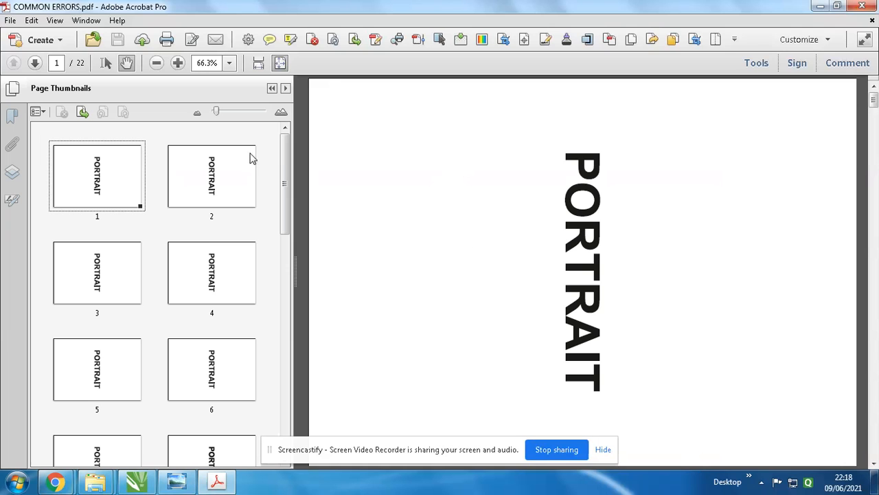
left_click_drag(285, 154, 286, 137)
scroll(401, 145, "down", 1)
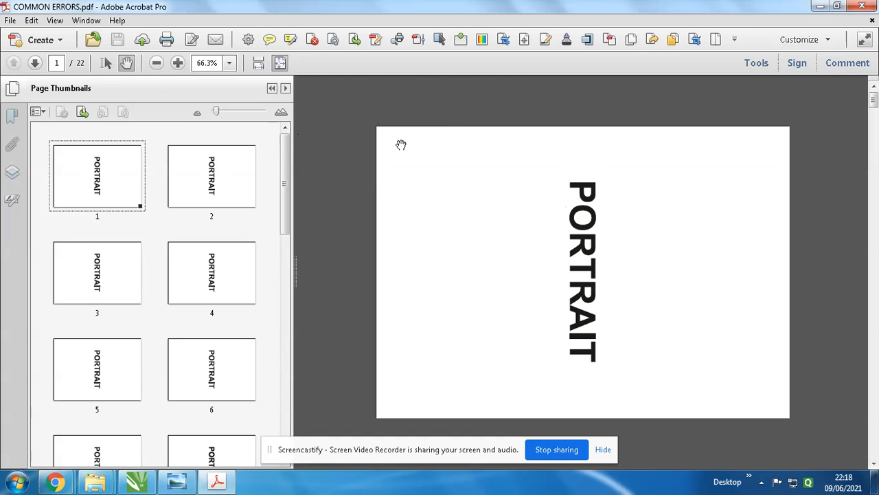
key("ctrl+shift+plus")
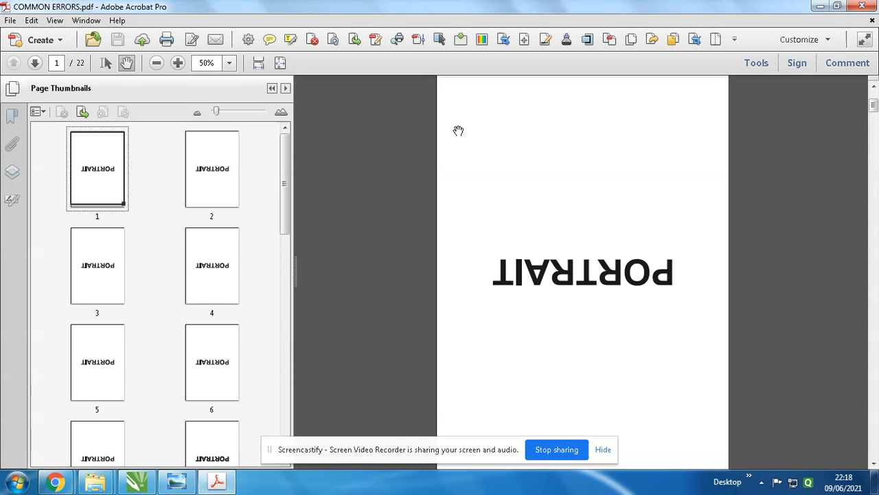
key("ctrl+shift+plus")
key("ctrl+shift+plus")
key("ctrl+shift+plus")
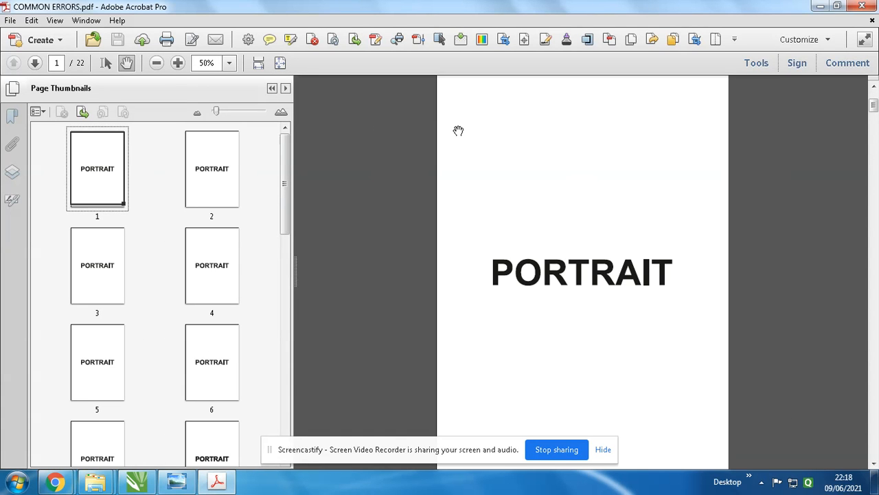
key("ctrl+shift+plus")
key("ctrl+shift+plus")
key("ctrl+shift+plus")
key("ctrl+shift+plus")
key("ctrl+shift+plus")
key("ctrl+shift+plus")
key("ctrl+shift+plus")
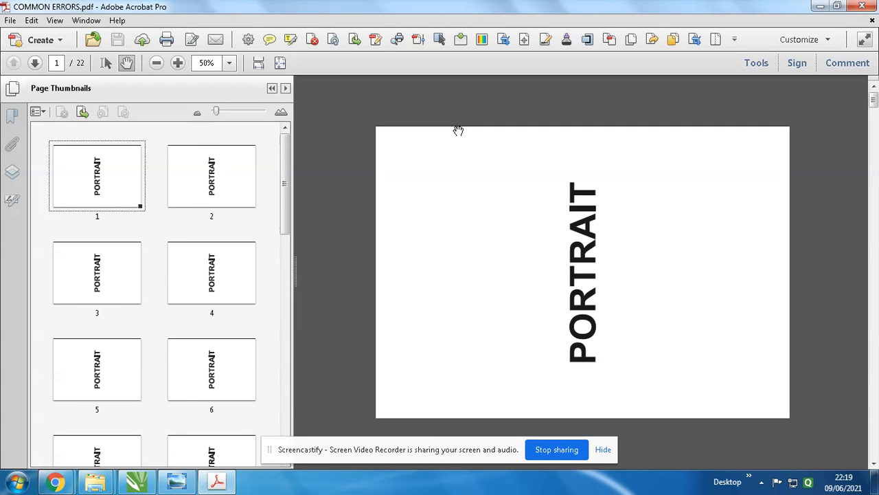
key("ctrl+shift+plus")
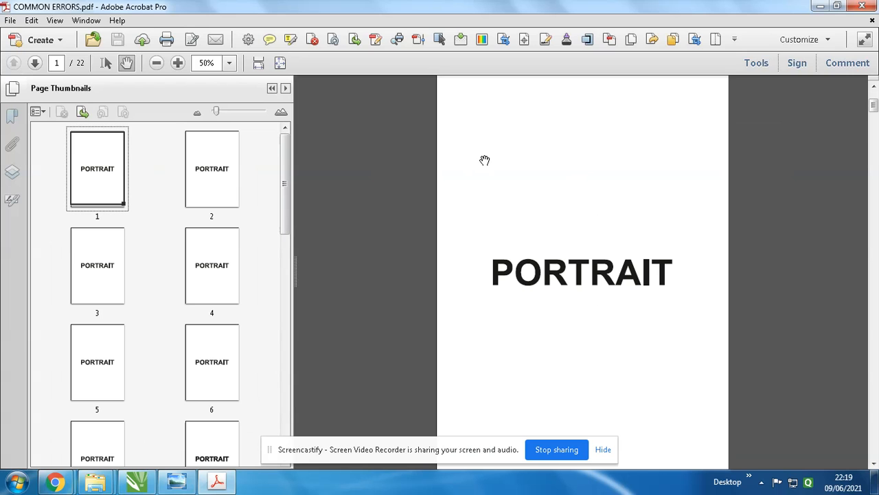
left_click(862, 6)
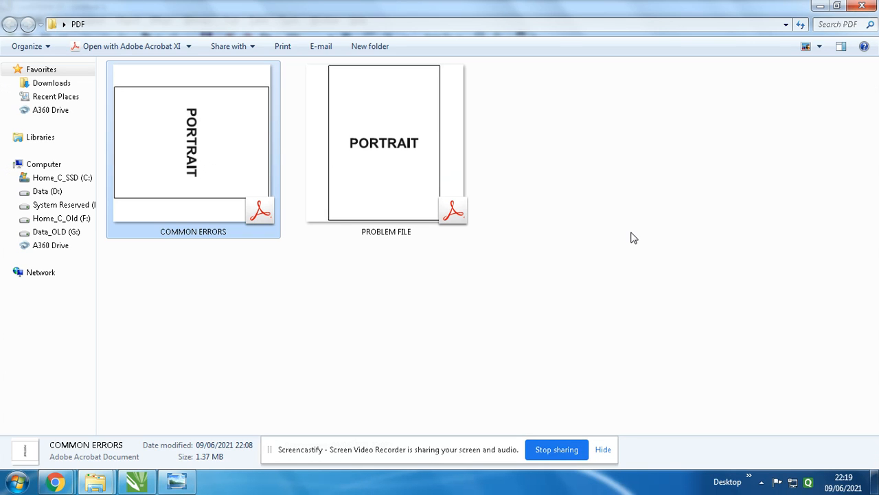
Reopen COMMON ERRORS from the folder and show its page thumbnails.
double_click(209, 169)
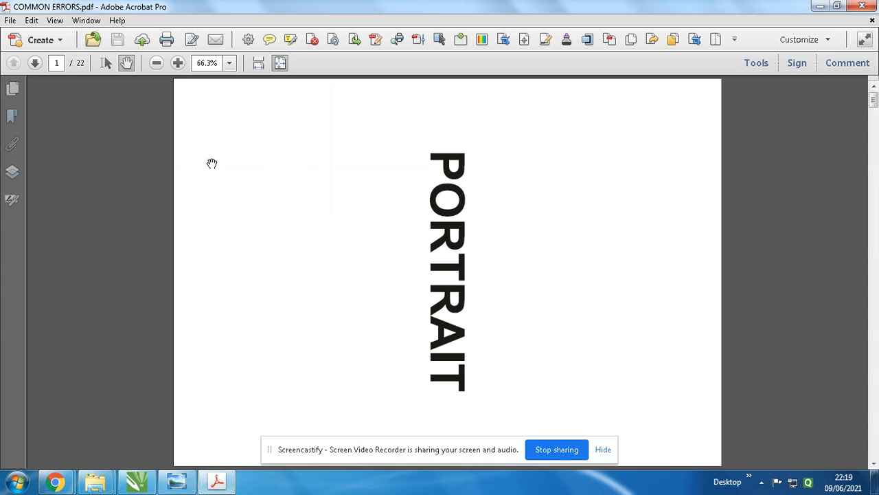
left_click(13, 88)
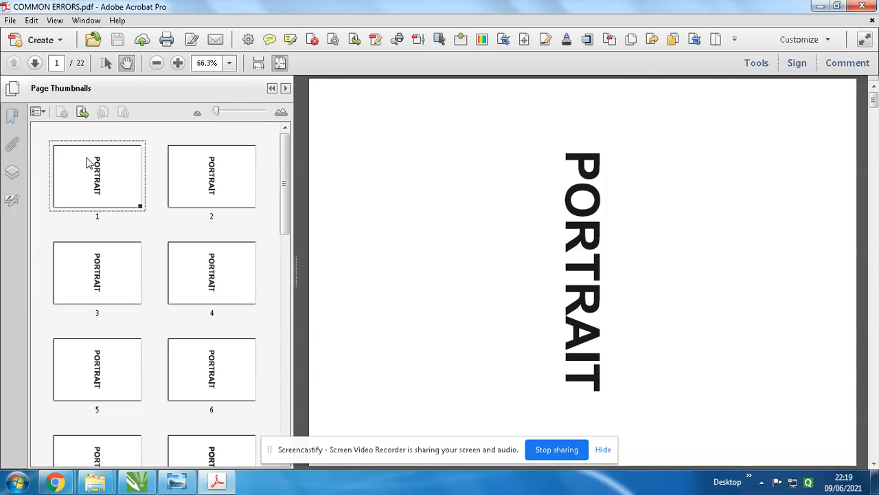
Rotate page 1 counterclockwise 90 degrees via Rotate Pages so it reads upright.
left_click(106, 177)
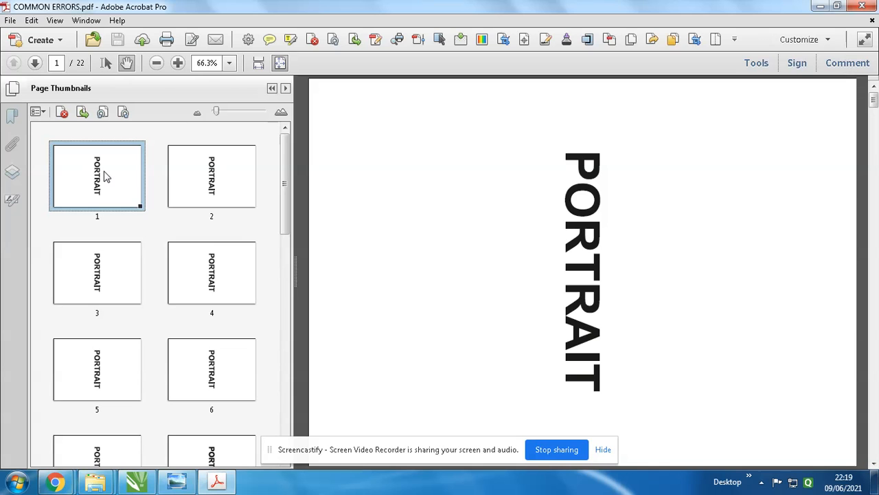
right_click(107, 177)
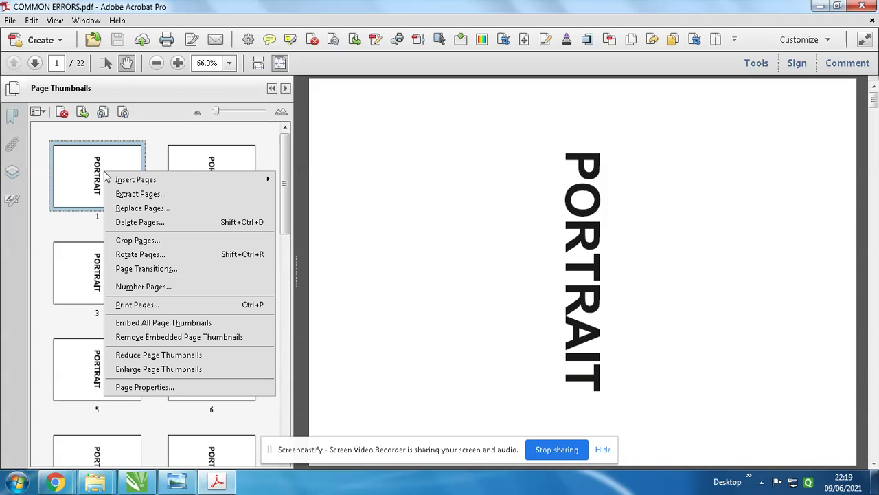
left_click(136, 252)
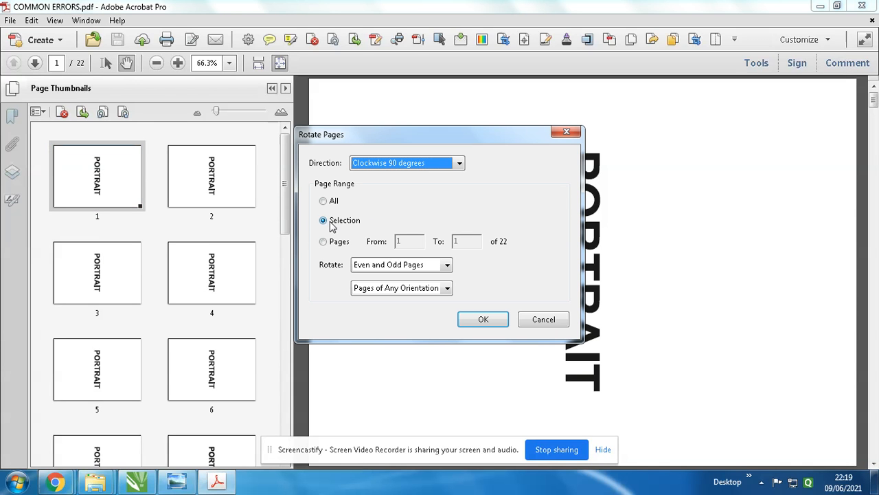
left_click(405, 163)
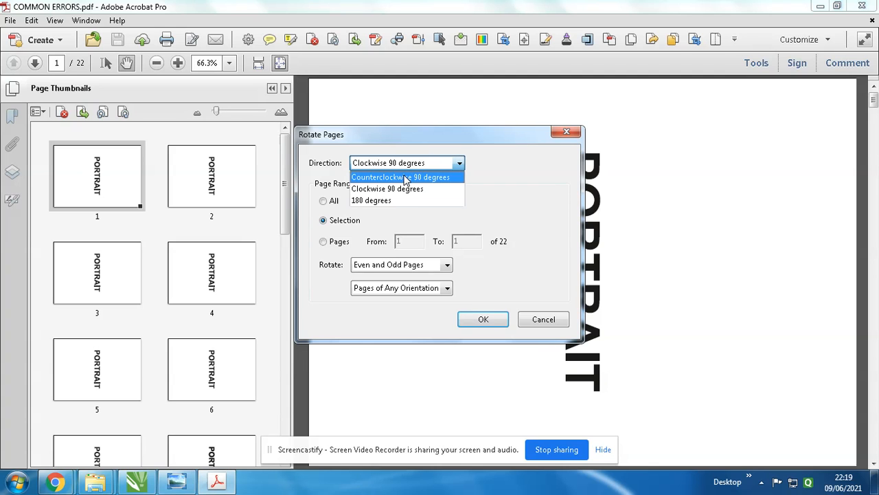
left_click(405, 175)
left_click(483, 319)
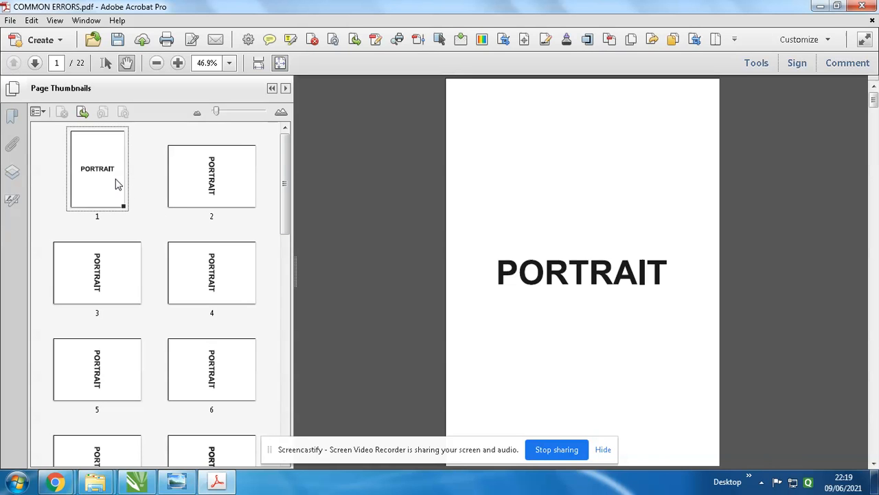
Close and reopen COMMON ERRORS, then show thumbnails and select the still-upright page 1.
key("ctrl+0")
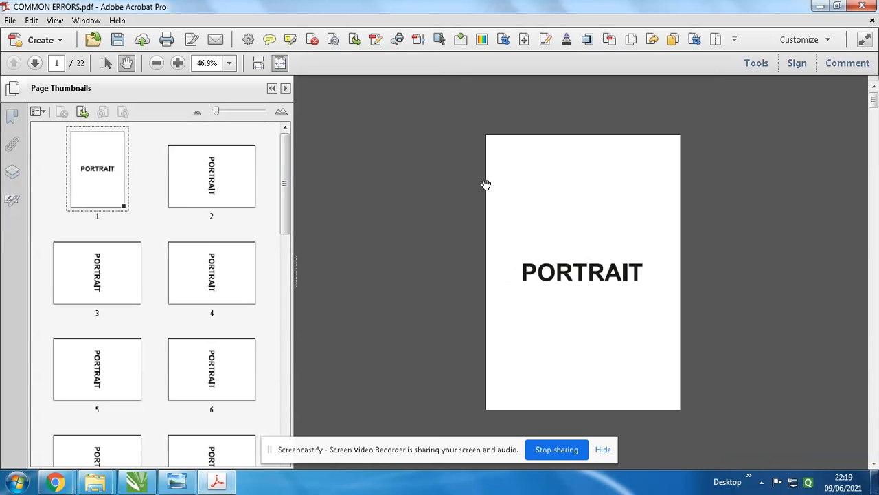
key("ctrl+2")
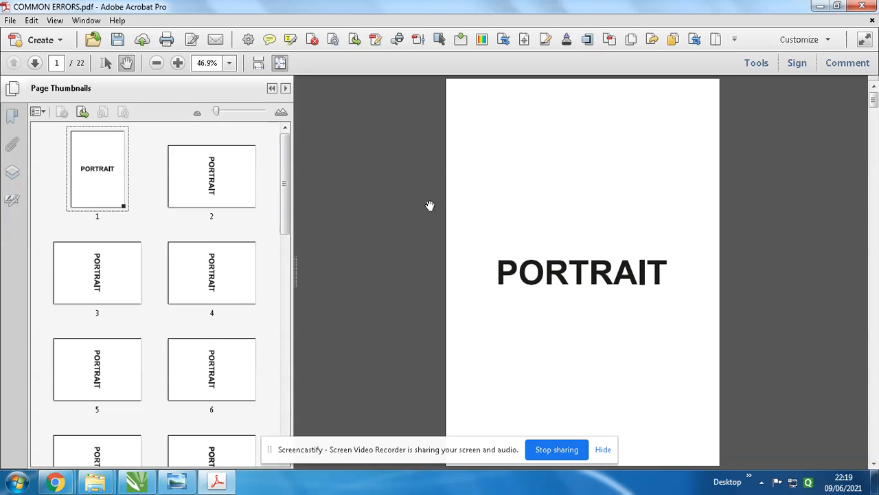
left_click(865, 6)
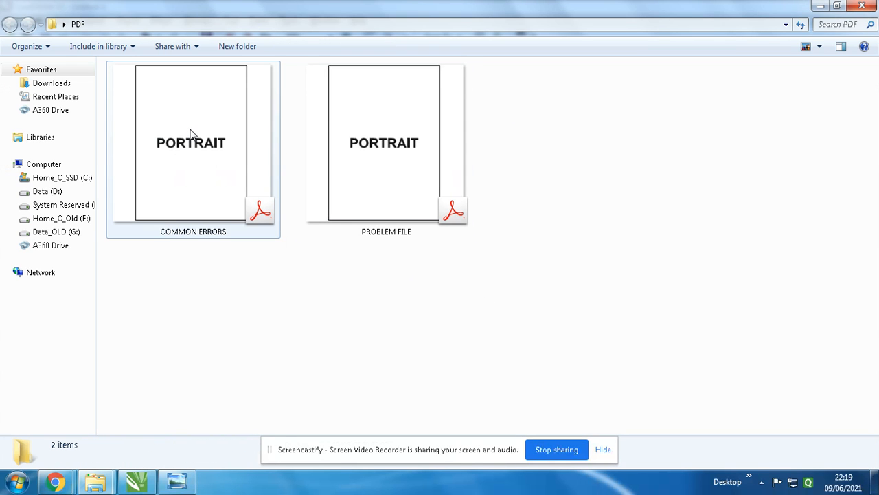
mouse_move(193, 148)
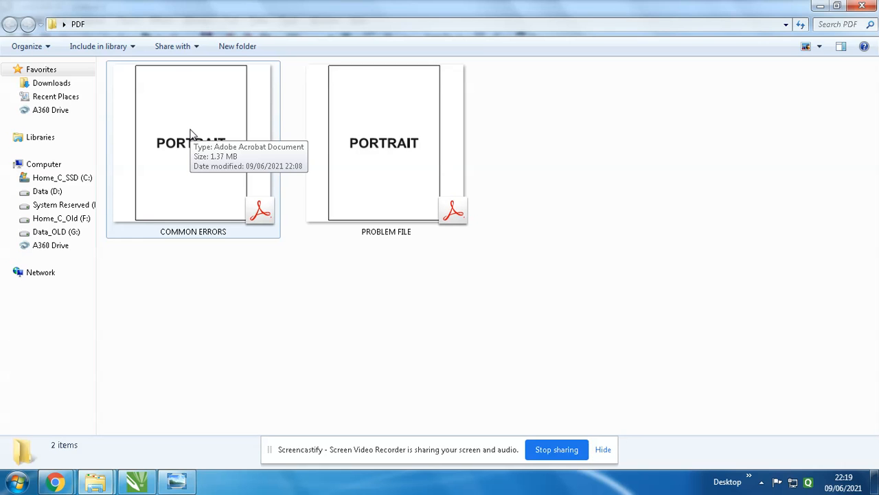
double_click(192, 131)
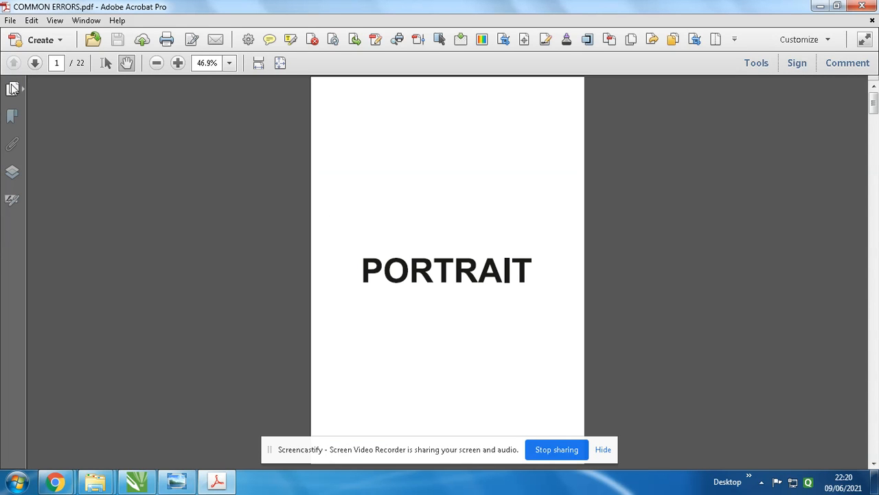
left_click(13, 88)
left_click(95, 170)
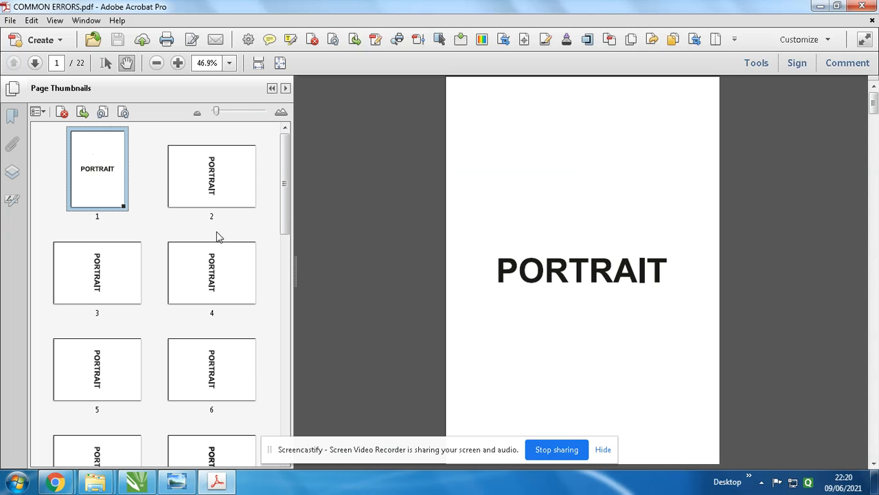
left_click_drag(284, 180, 311, 170)
Rotate all pages counterclockwise 90 degrees via Rotate Pages.
left_click(196, 166)
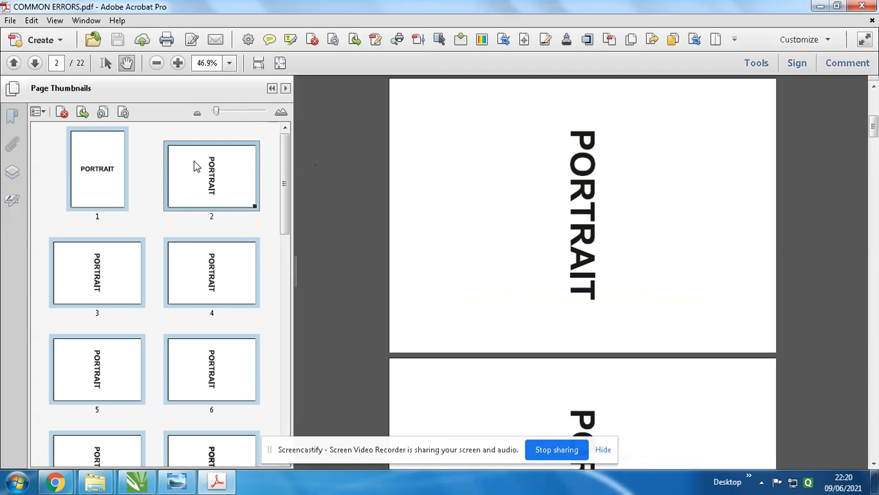
right_click(122, 162)
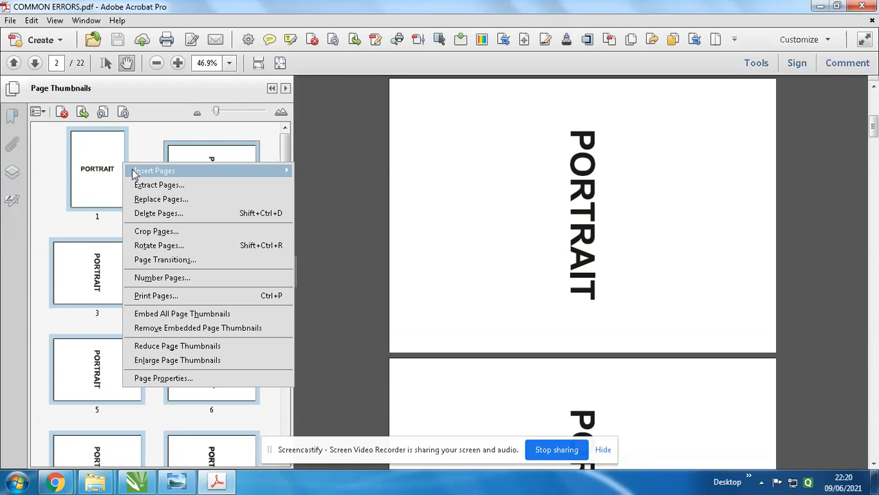
left_click(159, 245)
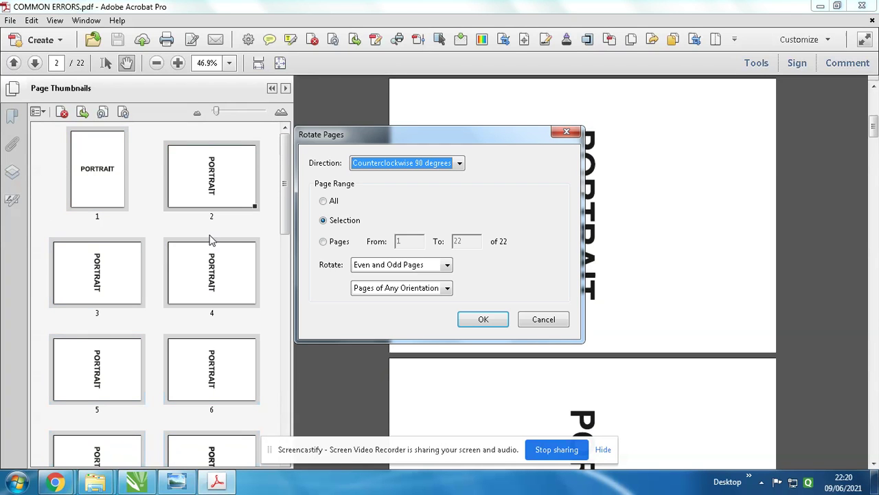
left_click(374, 164)
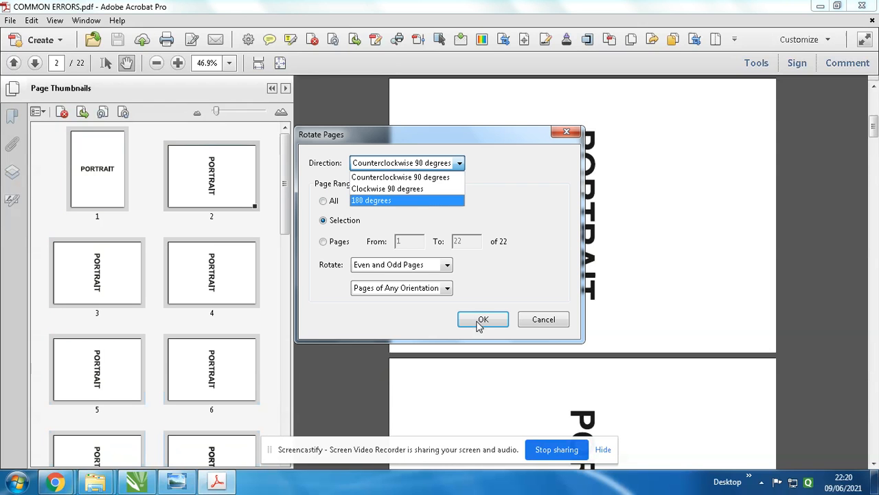
left_click(416, 188)
left_click(323, 200)
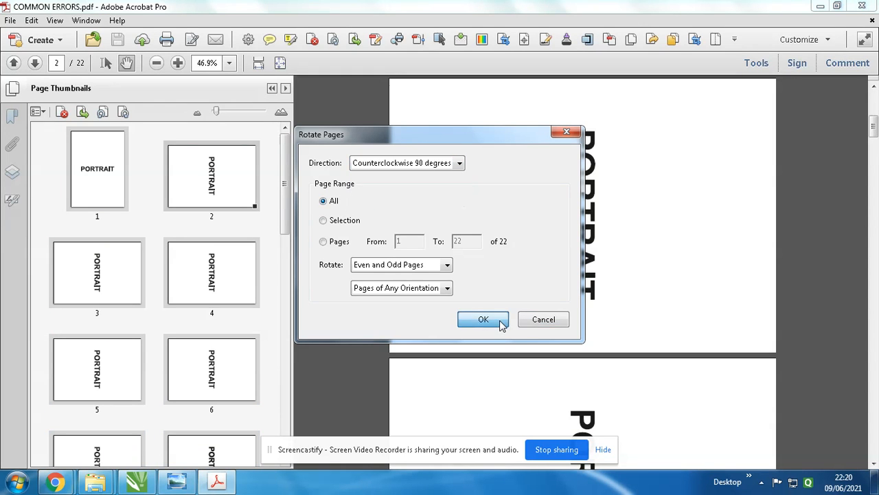
left_click(483, 318)
Rotate page 1 back clockwise 90 degrees so every page reads upright, then close the document.
left_click(109, 196)
right_click(106, 185)
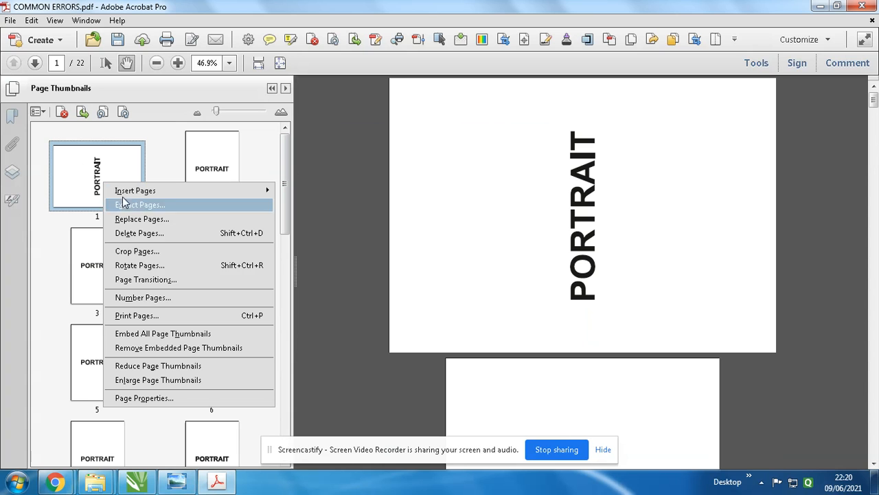
left_click(135, 266)
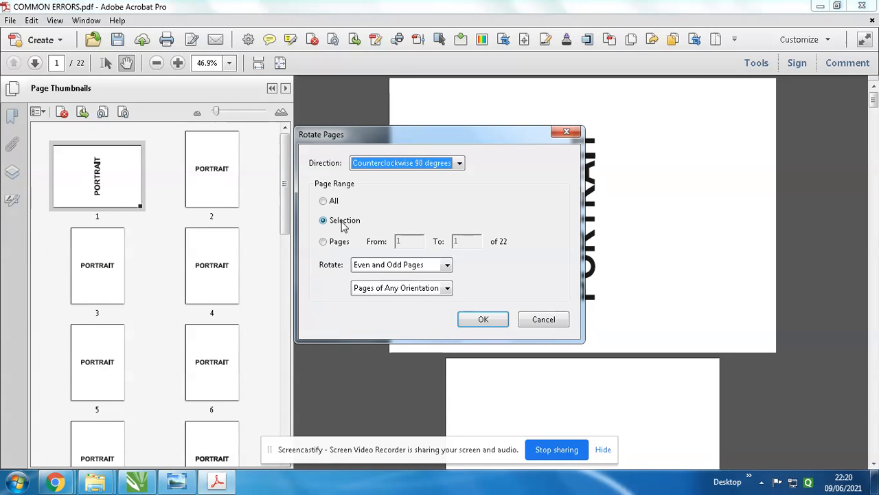
left_click(431, 165)
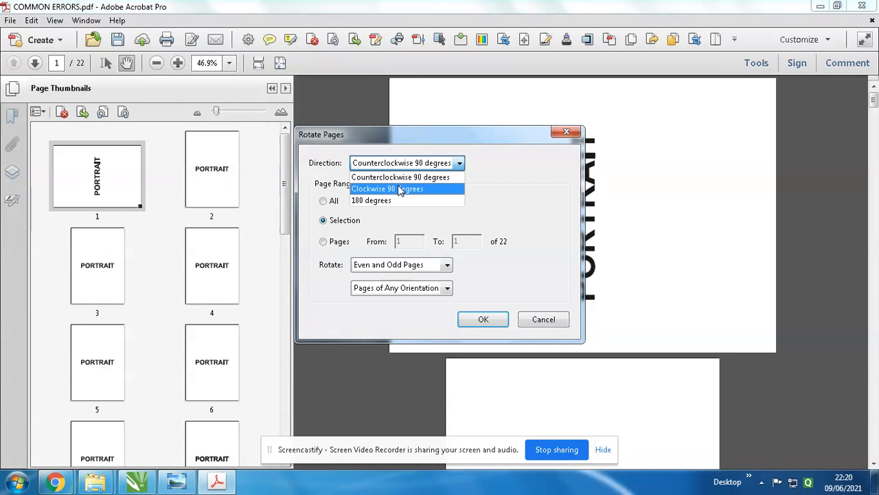
left_click(409, 189)
left_click(484, 319)
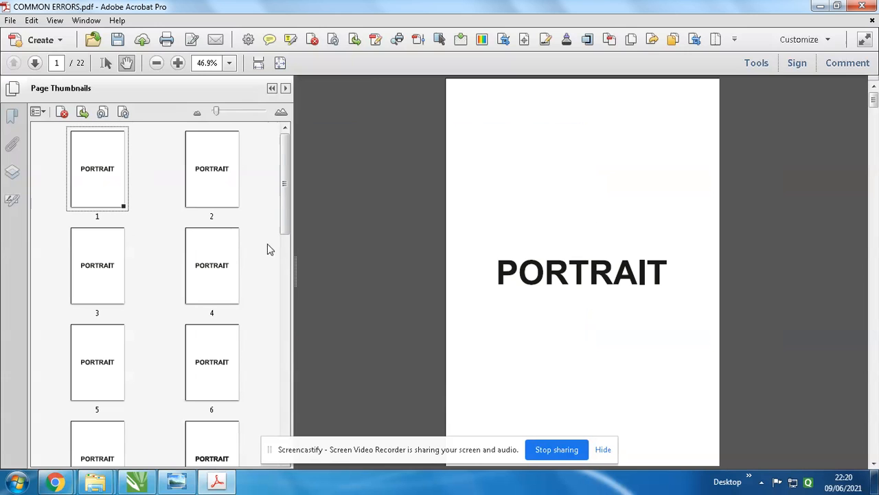
left_click(386, 200)
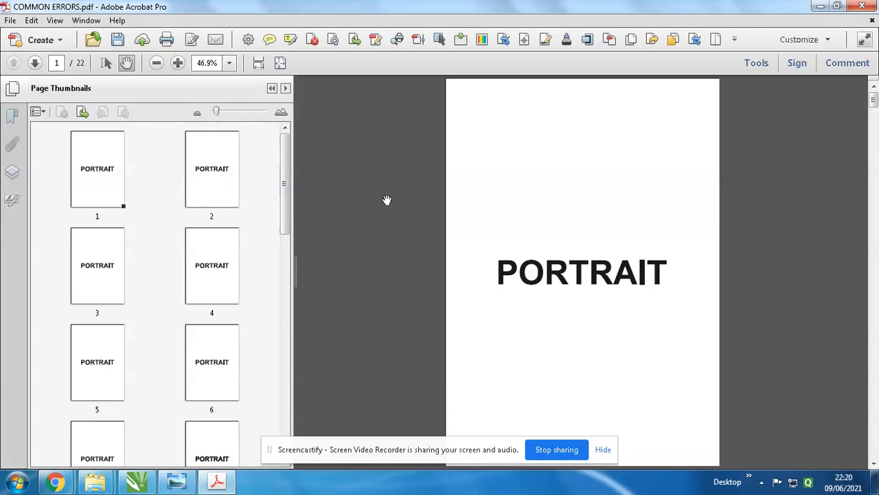
left_click(864, 7)
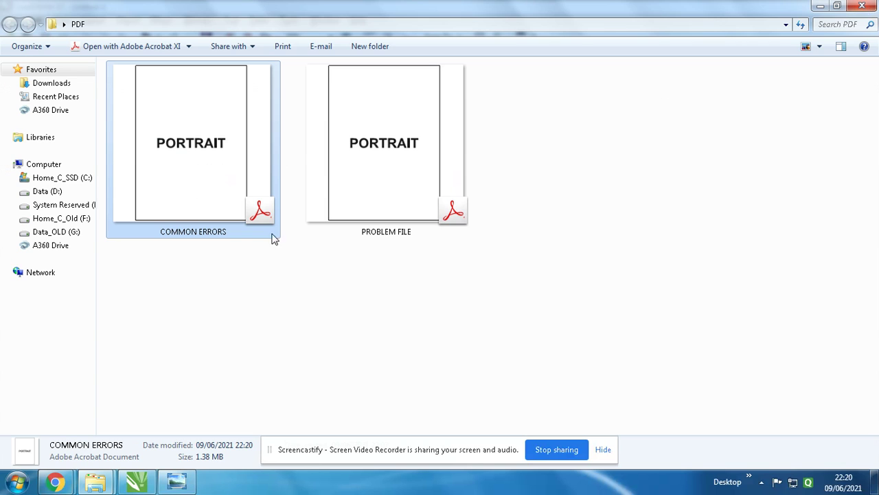
Reopen COMMON ERRORS with thumbnails, review landscape pages 15, 17 and 20, and bring up page 15's options.
double_click(144, 155)
scroll(320, 271, "down", 3)
scroll(323, 281, "up", 3)
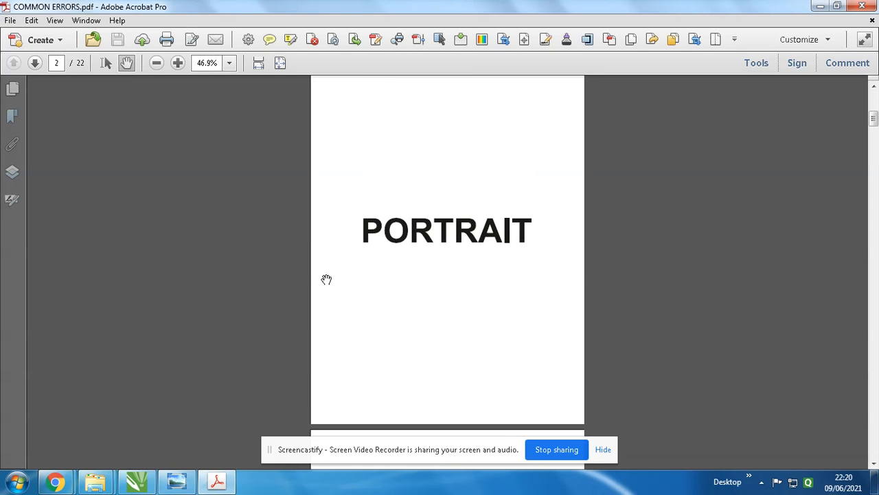
scroll(342, 150, "down", 2)
scroll(343, 150, "down", 3)
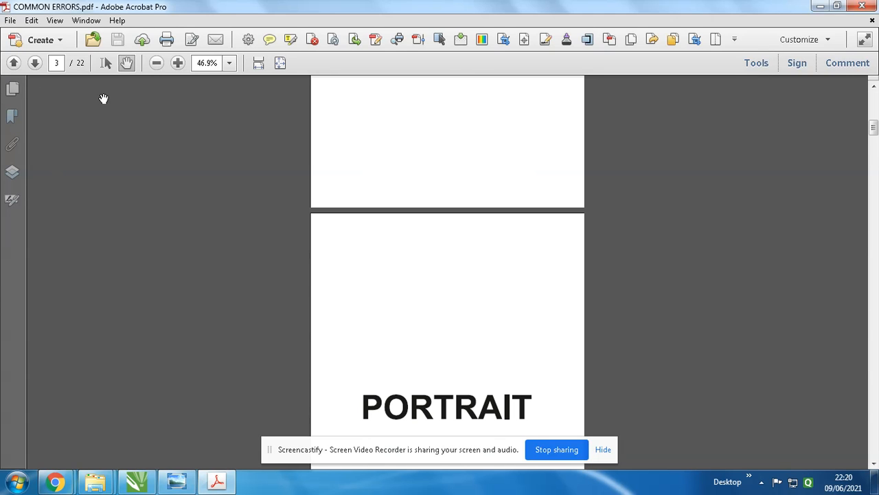
left_click(13, 89)
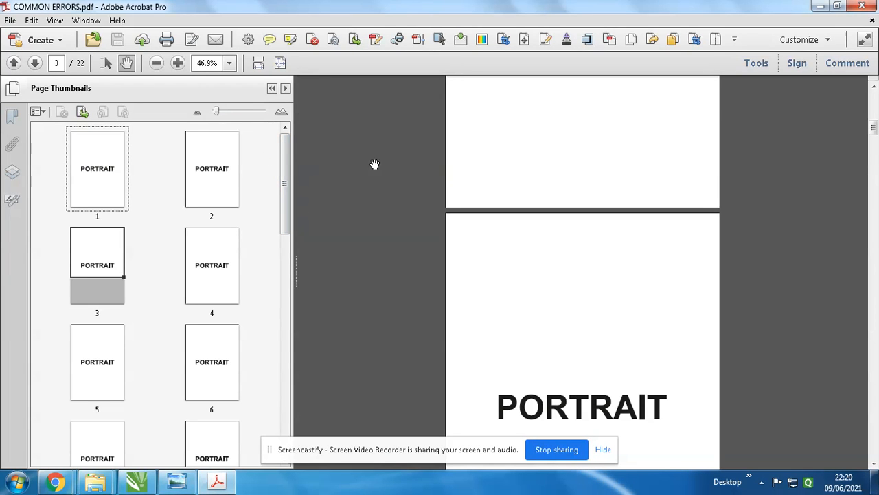
left_click_drag(287, 153, 284, 405)
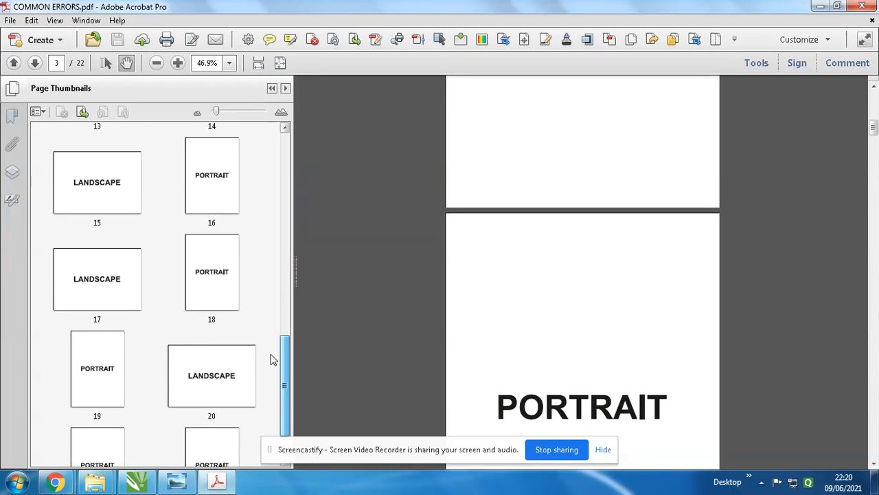
scroll(110, 261, "up", 2)
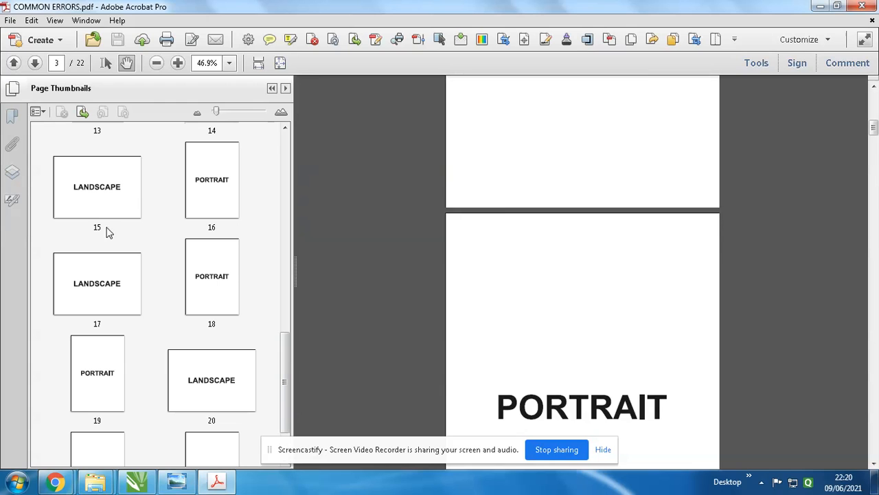
left_click(89, 189)
left_click(114, 297)
scroll(114, 297, "down", 2)
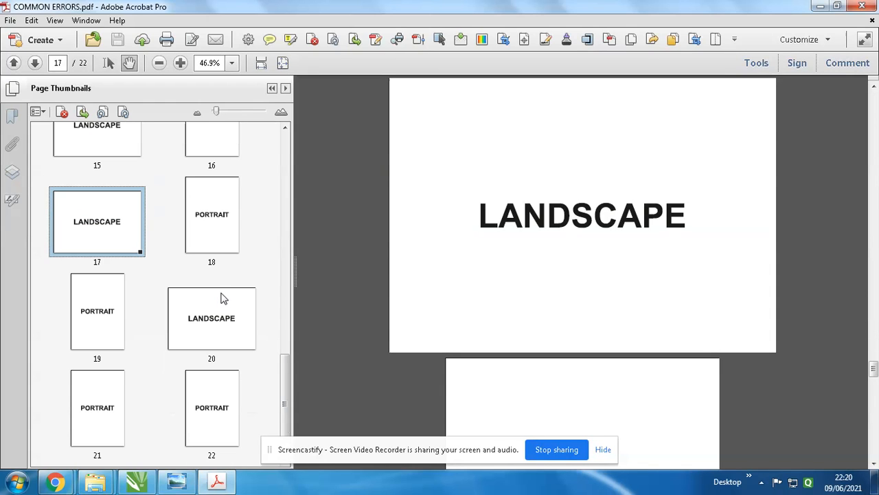
left_click(217, 325)
scroll(219, 322, "up", 2)
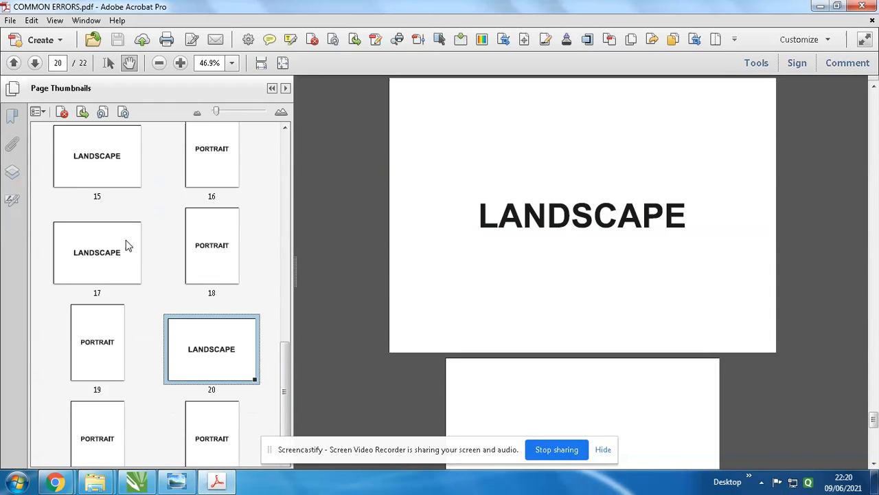
left_click(107, 196)
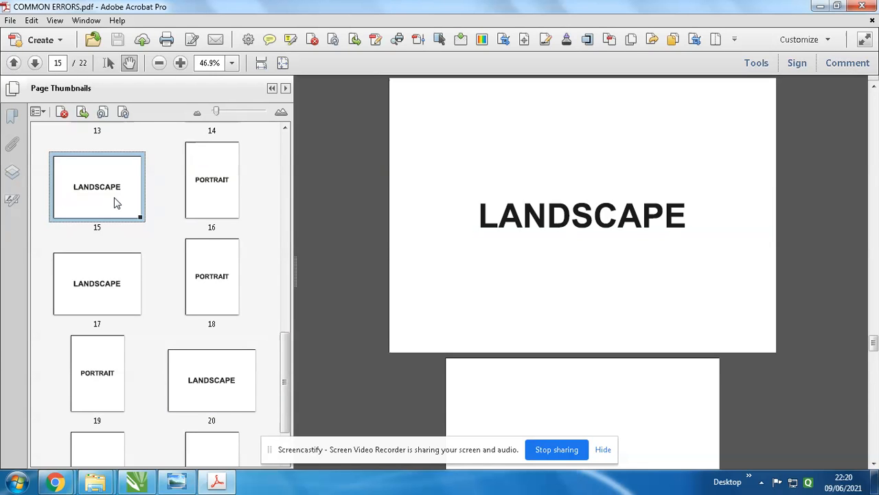
scroll(234, 226, "up", 4)
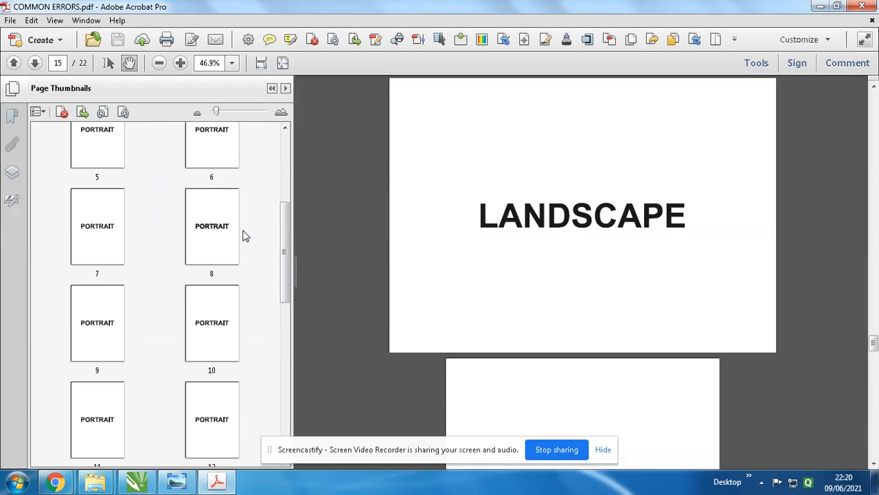
scroll(234, 234, "down", 2)
scroll(236, 258, "down", 2)
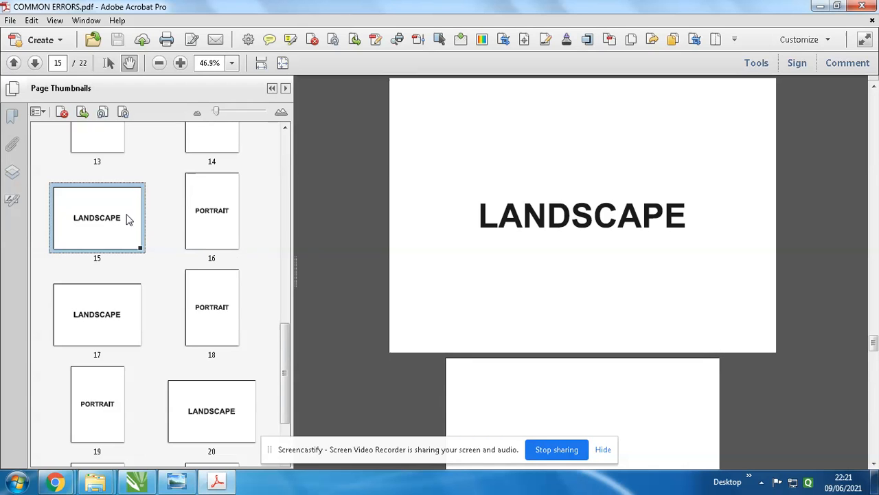
right_click(104, 207)
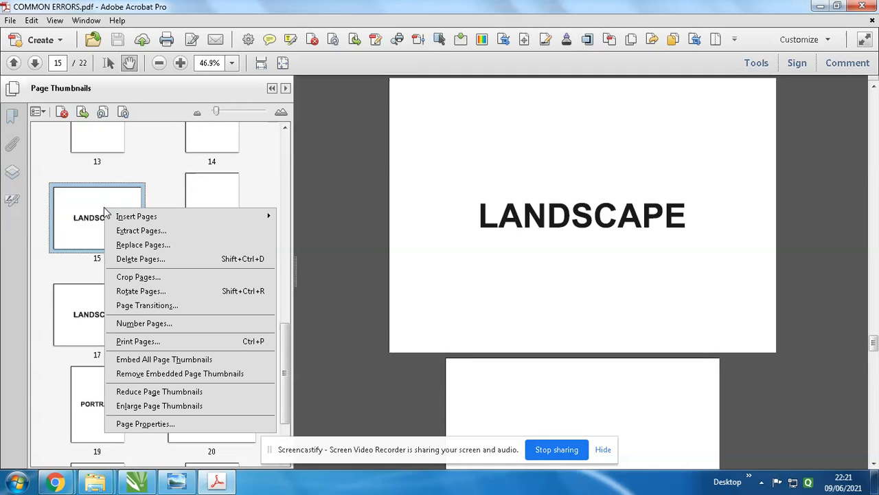
Rotate page 15 counterclockwise 90 degrees, turning it sideways.
left_click(147, 294)
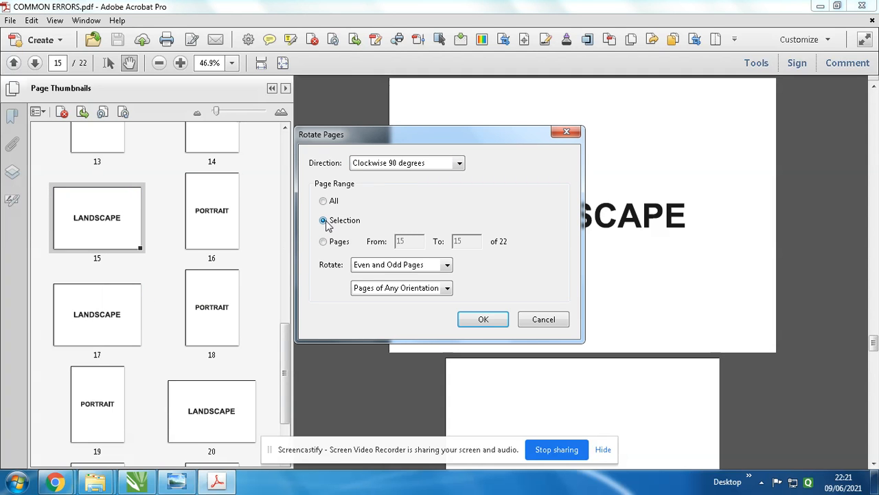
left_click(381, 165)
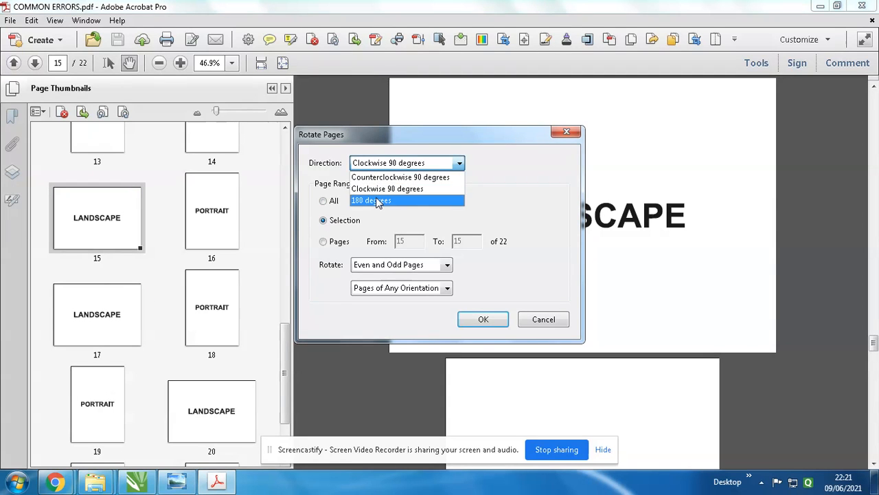
left_click(401, 177)
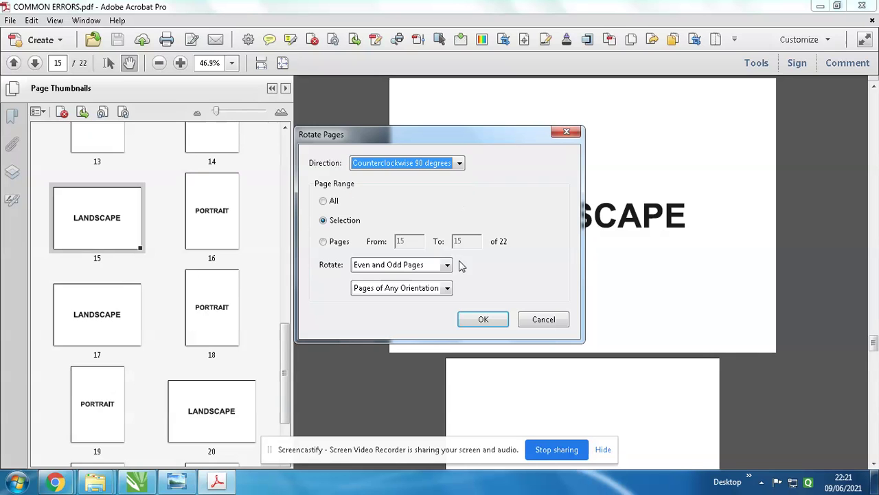
left_click(483, 319)
Rotate page 15 clockwise 90 degrees so it reads LANDSCAPE upright again.
right_click(100, 216)
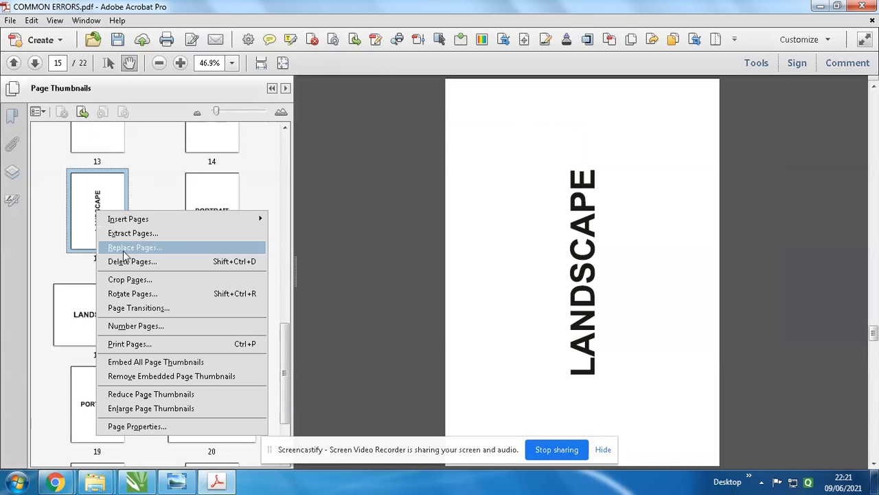
left_click(133, 293)
left_click(375, 164)
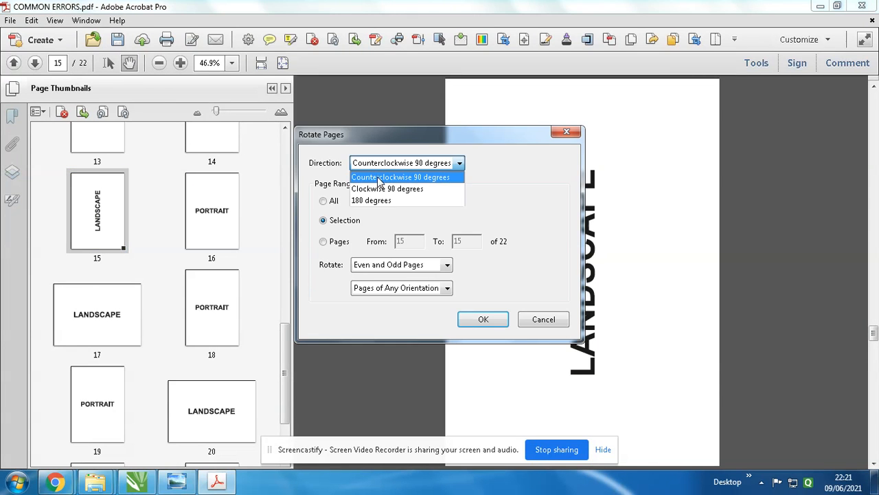
left_click(387, 189)
left_click(483, 319)
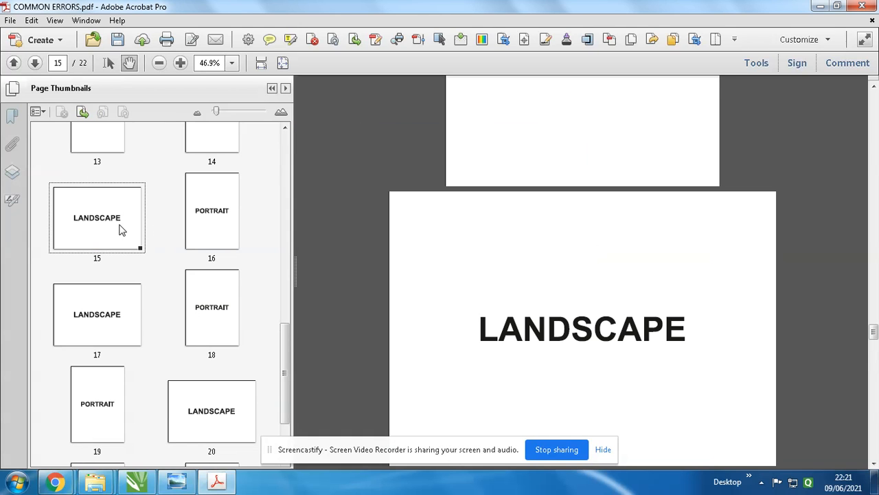
scroll(137, 233, "down", 2)
scroll(200, 247, "down", 1)
left_click(109, 241)
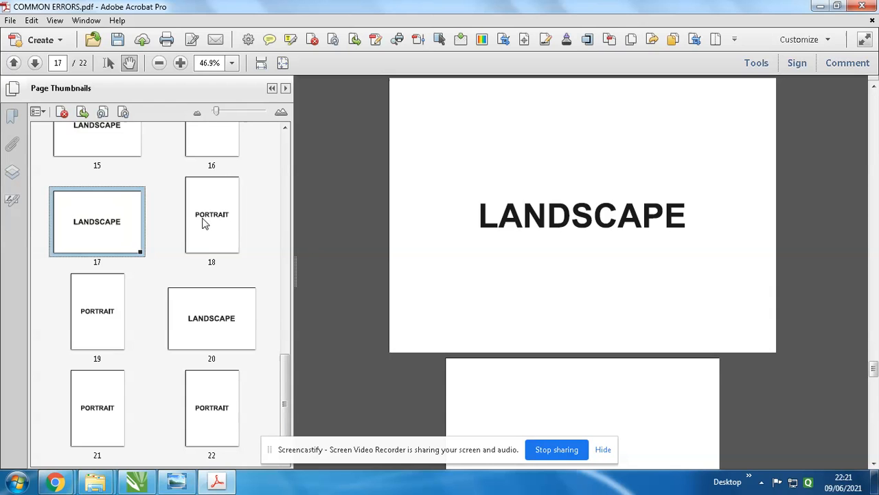
left_click(204, 224)
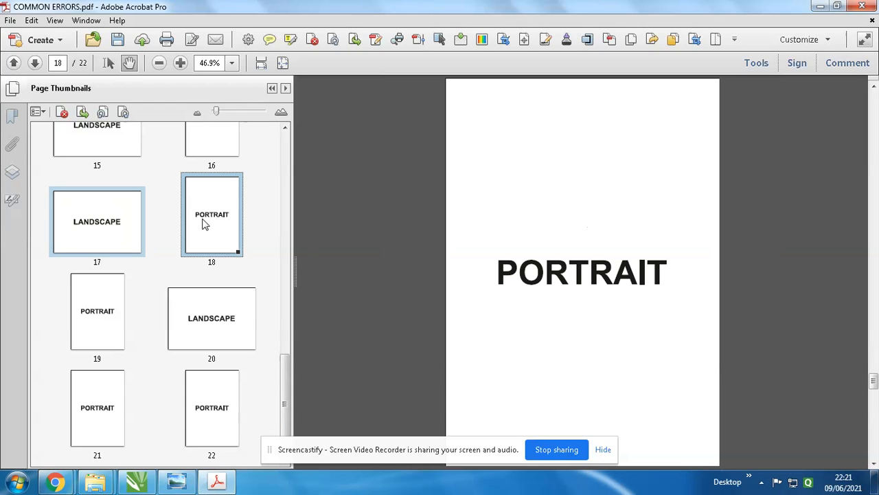
right_click(204, 224)
left_click(233, 289)
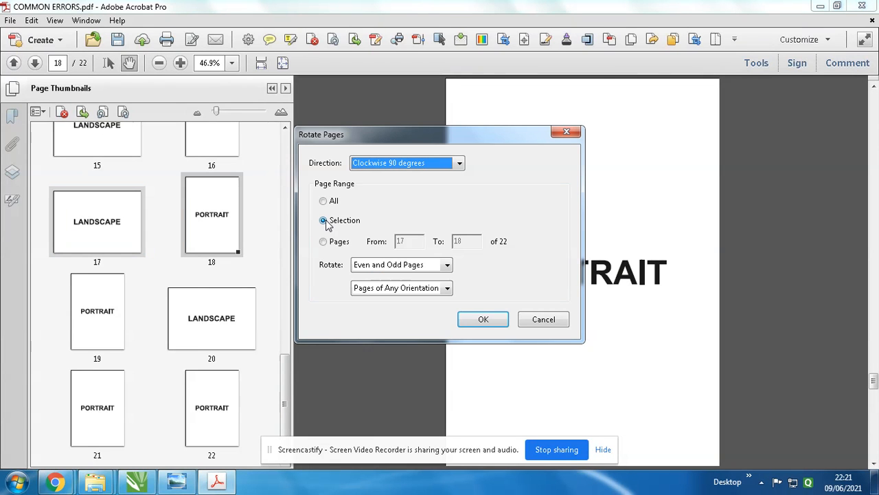
left_click(405, 164)
left_click(393, 186)
left_click(529, 318)
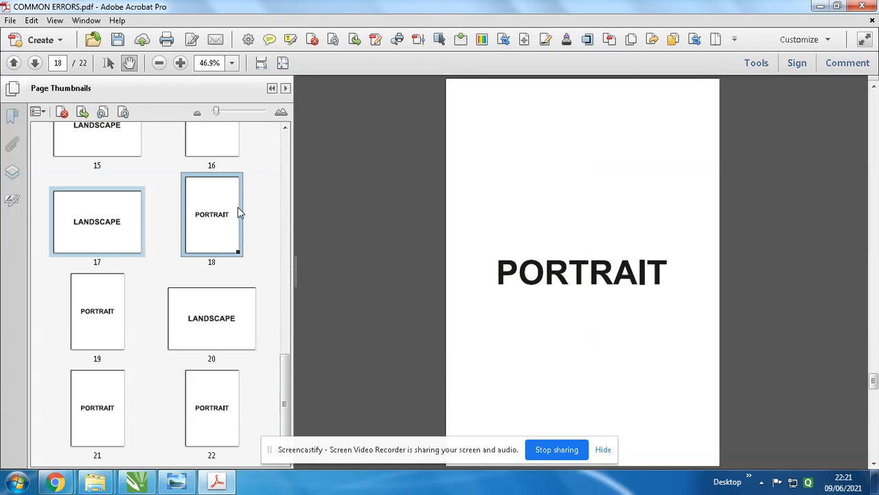
Close COMMON ERRORS and discard the unsaved changes.
left_click(862, 6)
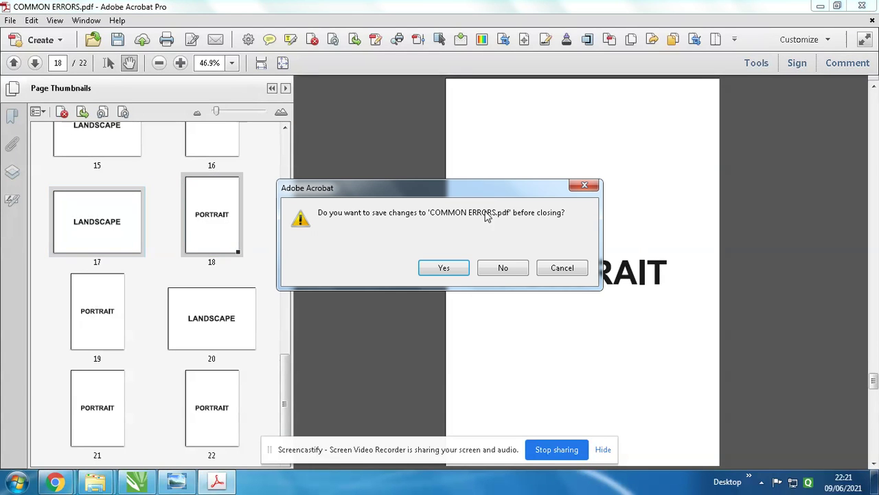
left_click(503, 268)
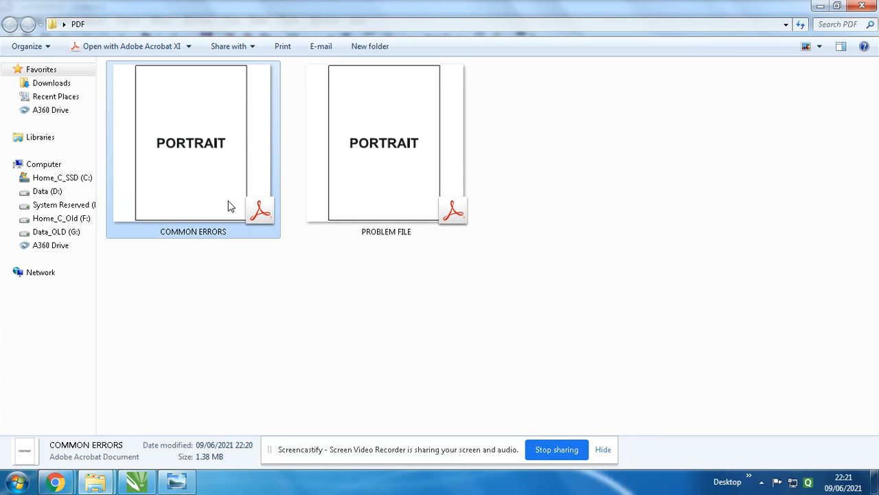